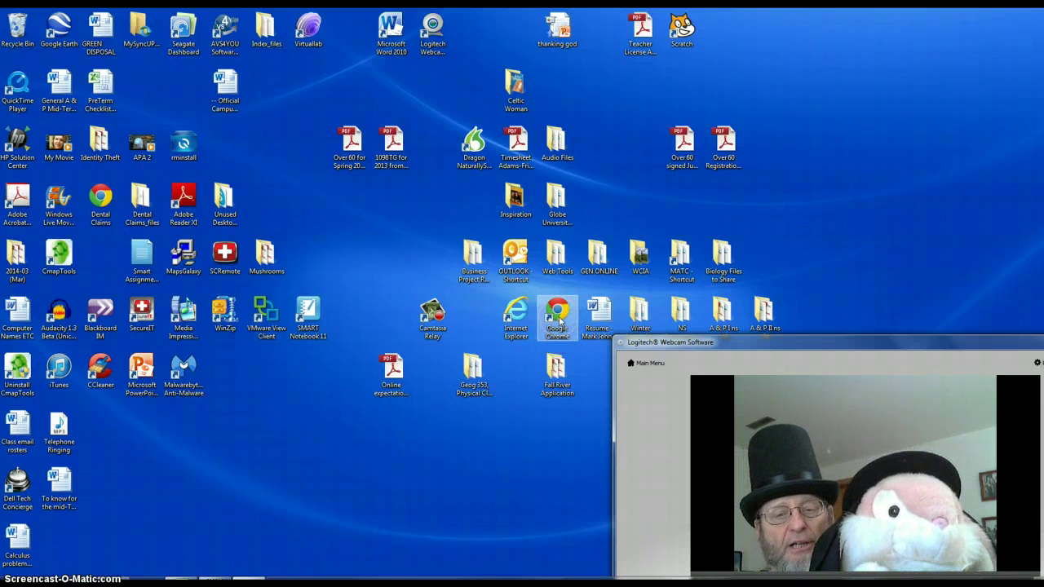
# Open Google Chrome in a maximized window and log in to the Globe University Blackboard portal from its saved login bookmark.
pyautogui.doubleClick(559, 322)
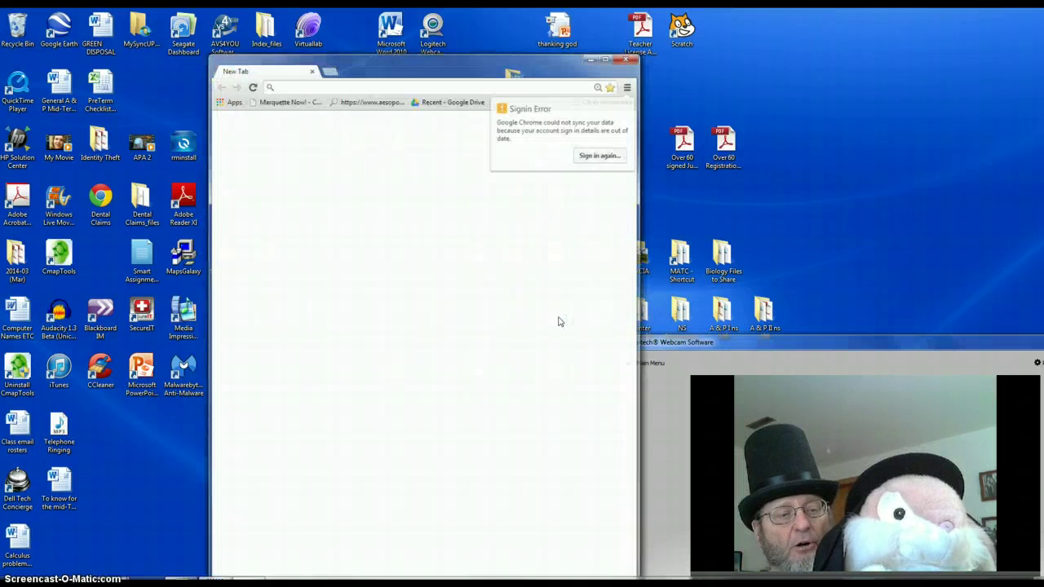
pyautogui.click(606, 57)
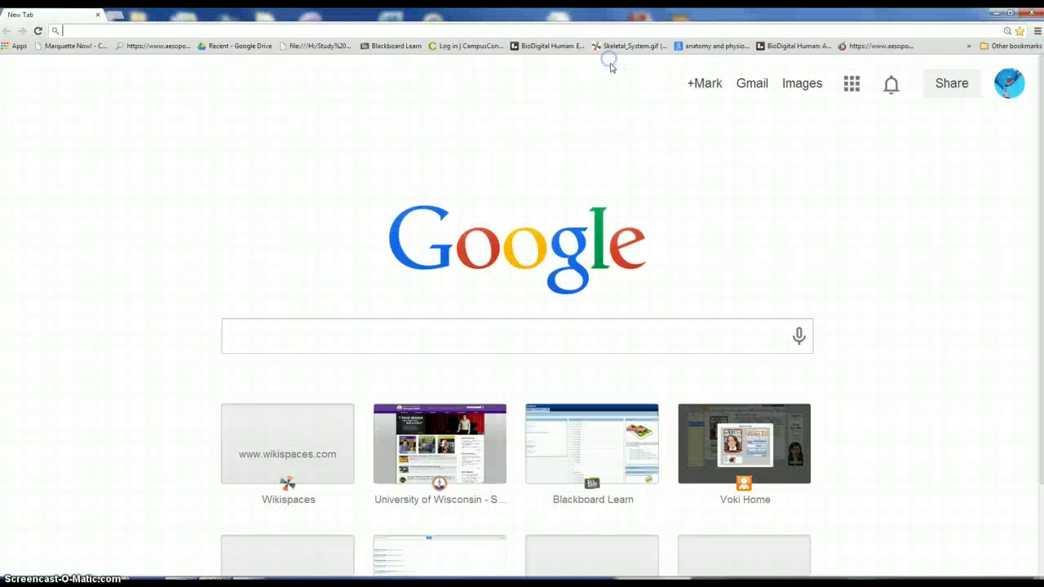
pyautogui.click(477, 46)
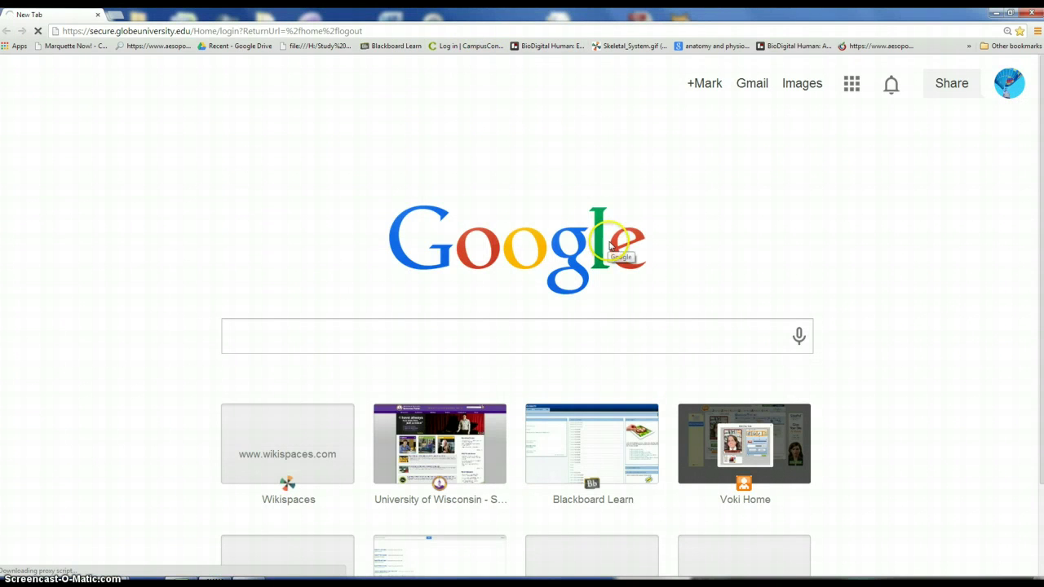
pyautogui.click(318, 226)
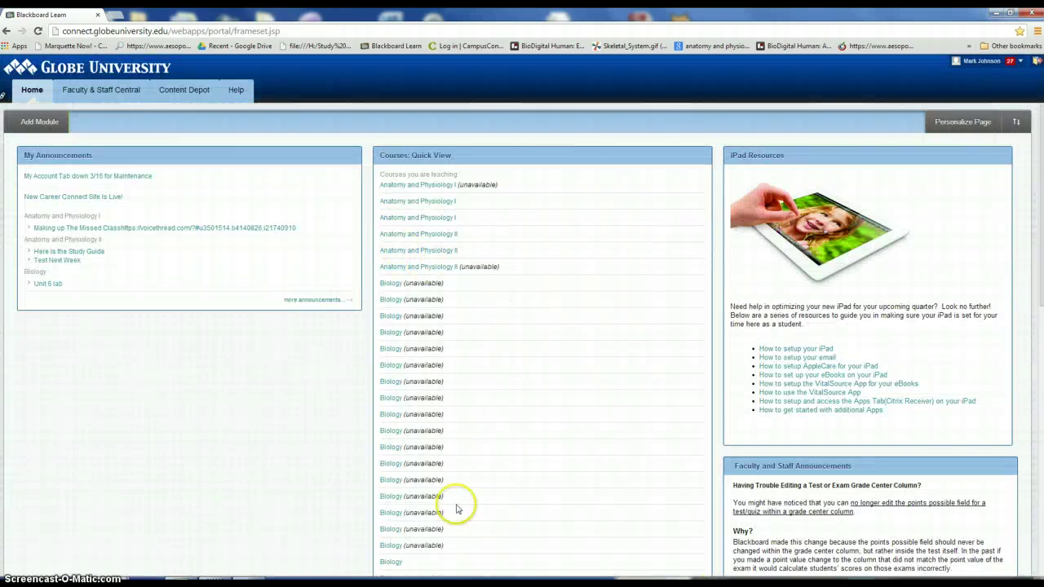
# Open the Questions? forum on the discussion board of the available Biology course.
pyautogui.click(390, 562)
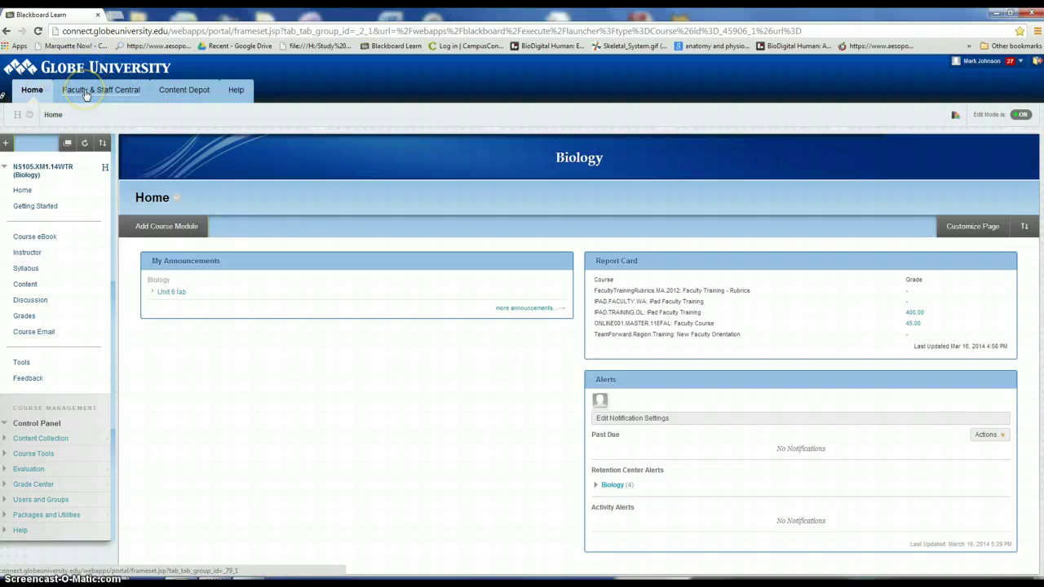
pyautogui.click(30, 302)
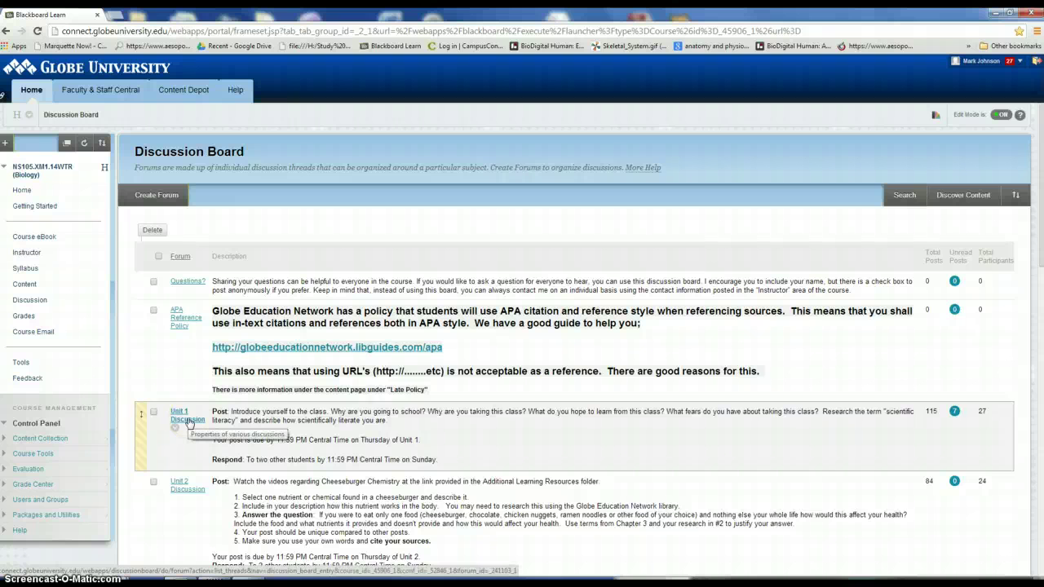
pyautogui.click(188, 421)
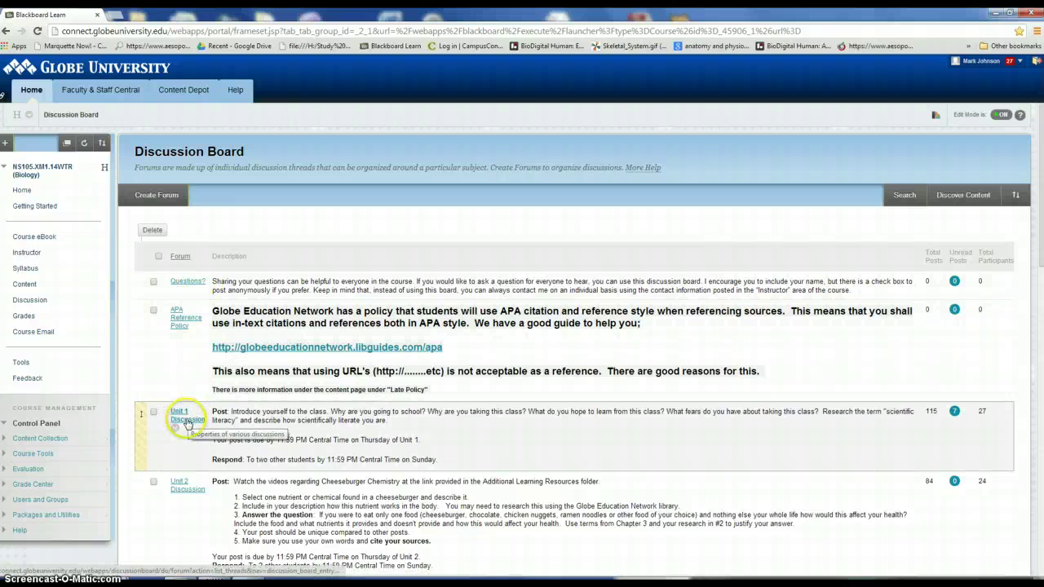
pyautogui.click(194, 283)
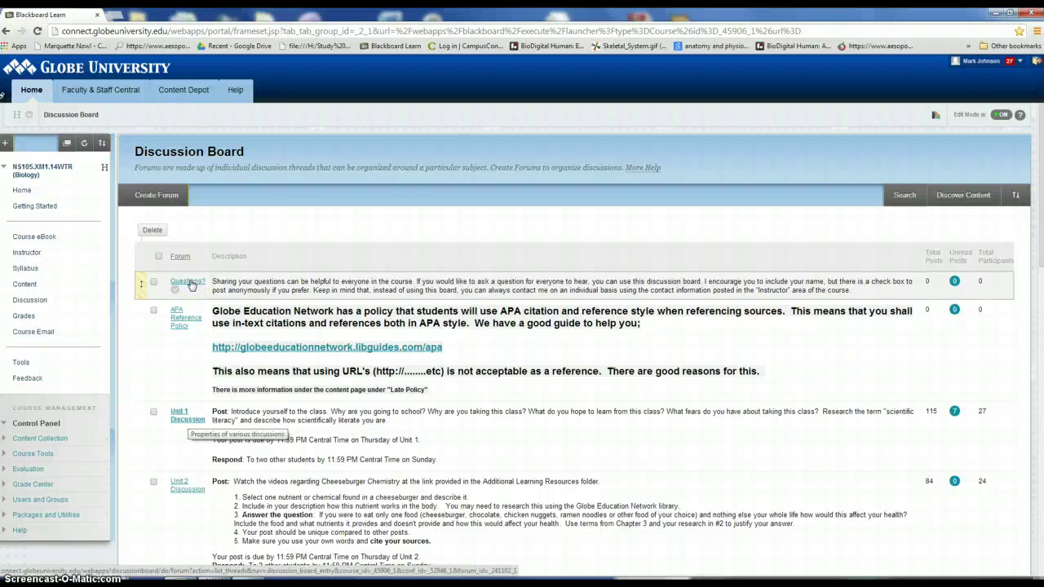
pyautogui.click(187, 284)
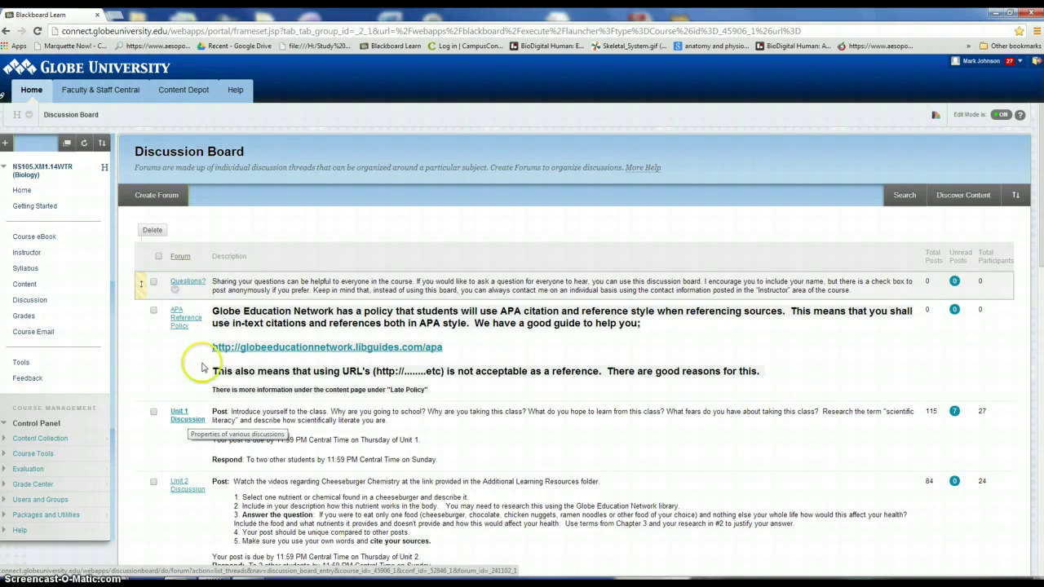
pyautogui.click(187, 285)
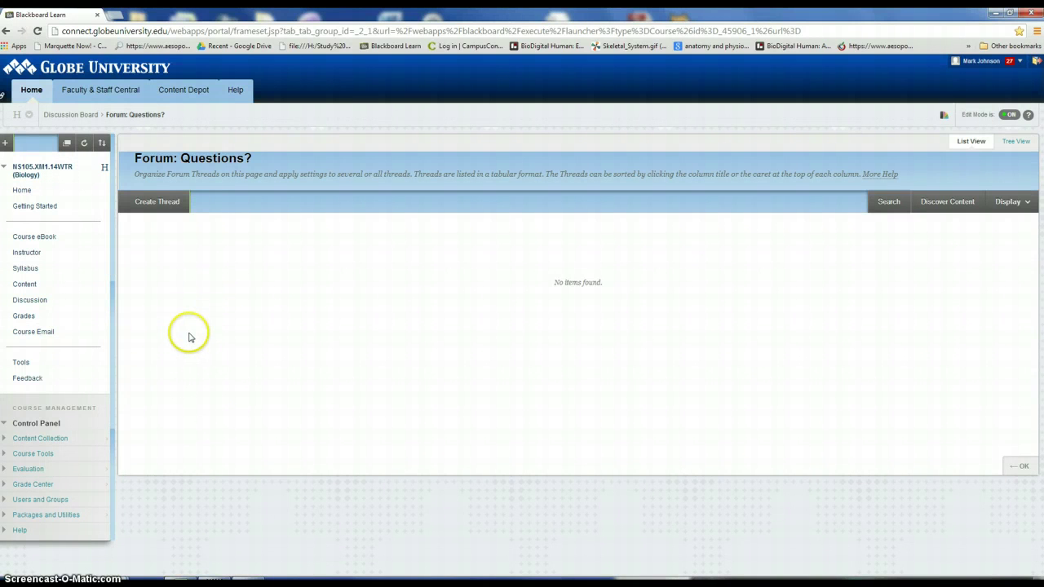
# Start a new thread in the Questions? forum with the subject "I am Bunny".
pyautogui.click(150, 209)
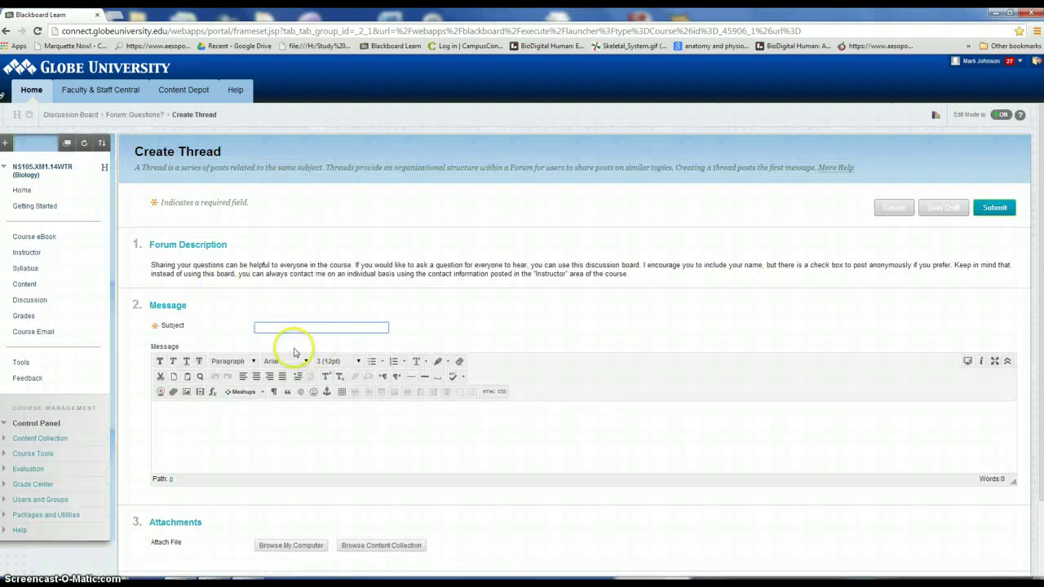
pyautogui.click(273, 328)
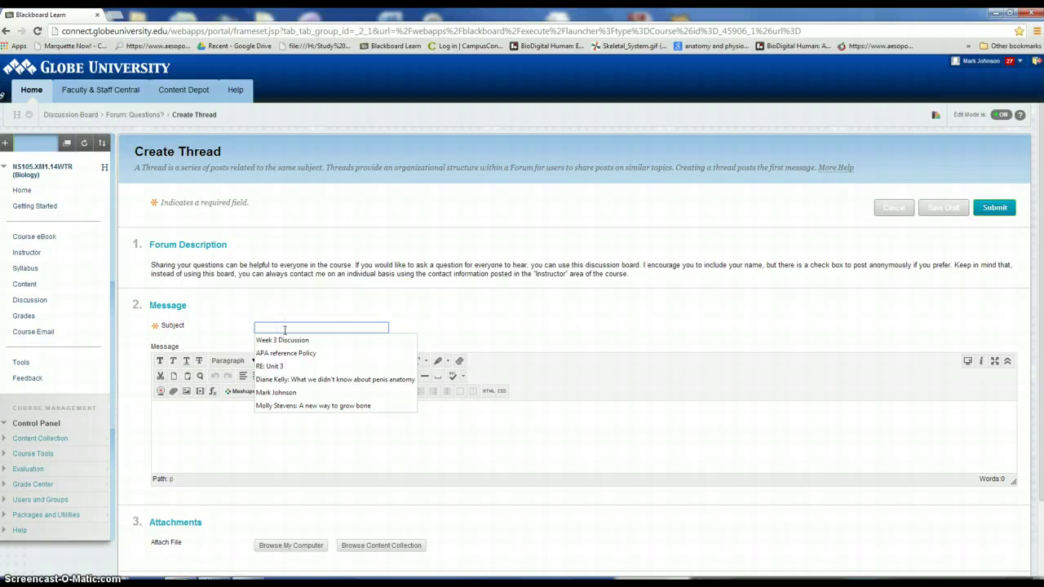
pyautogui.click(270, 329)
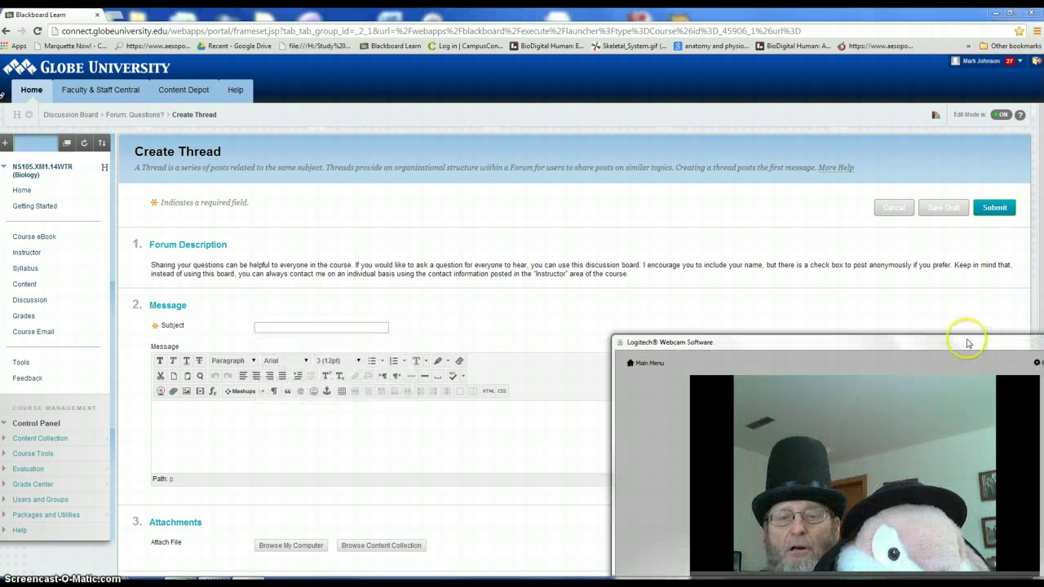
pyautogui.click(926, 343)
pyautogui.moveTo(925, 343)
pyautogui.mouseDown()
pyautogui.moveTo(924, 325)
pyautogui.moveTo(919, 355)
pyautogui.mouseUp()
pyautogui.click(274, 327)
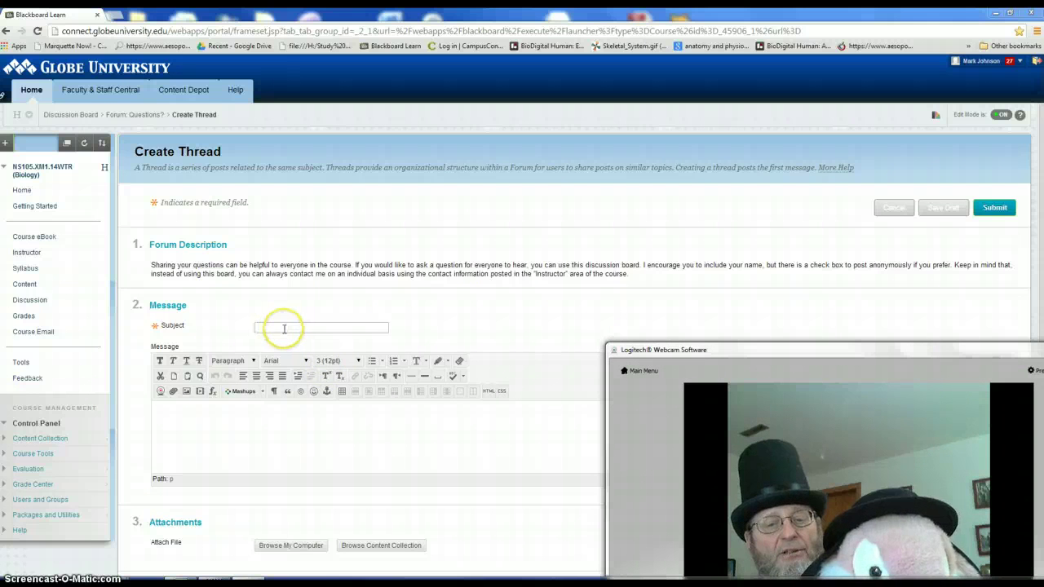
pyautogui.click(290, 328)
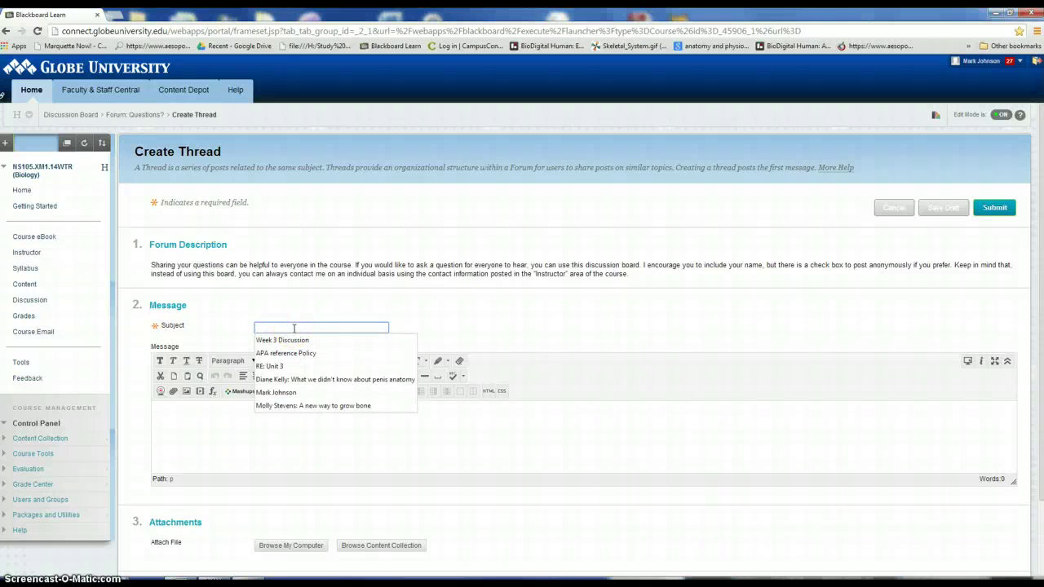
pyautogui.write('I am Bunny')
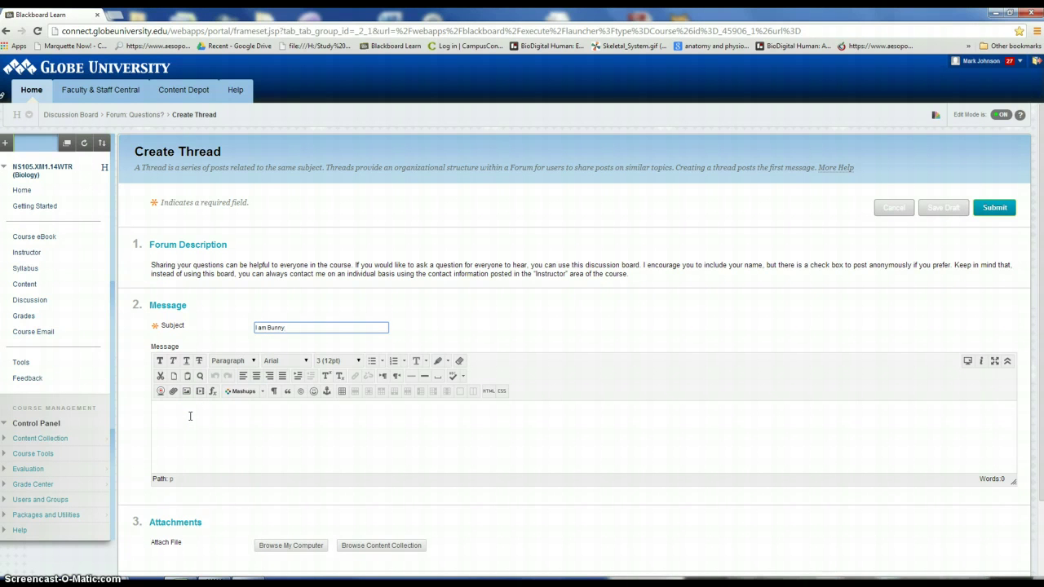
# Enter and submit the message "I like to teach biology, especially the part about ecology. I wonder whether students know if I am a rabbit or a hare.".
pyautogui.click(247, 581)
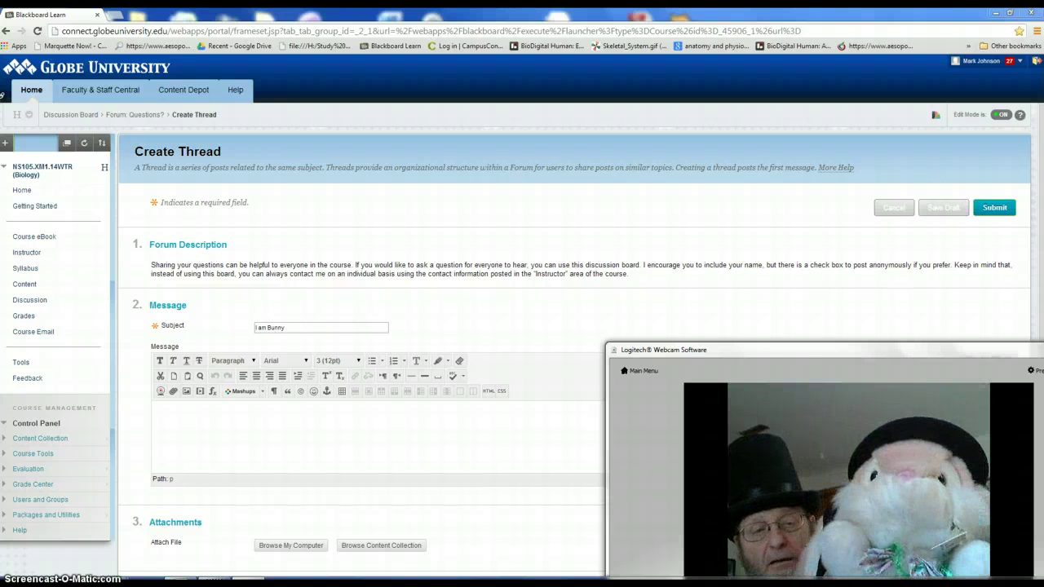
pyautogui.click(200, 432)
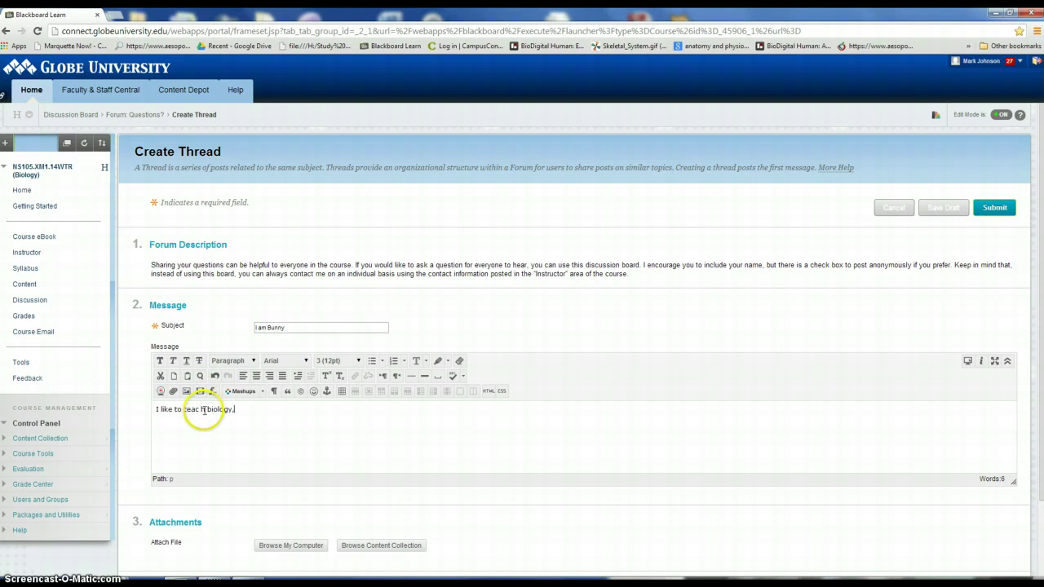
pyautogui.click(204, 409)
pyautogui.press('BackSpace')
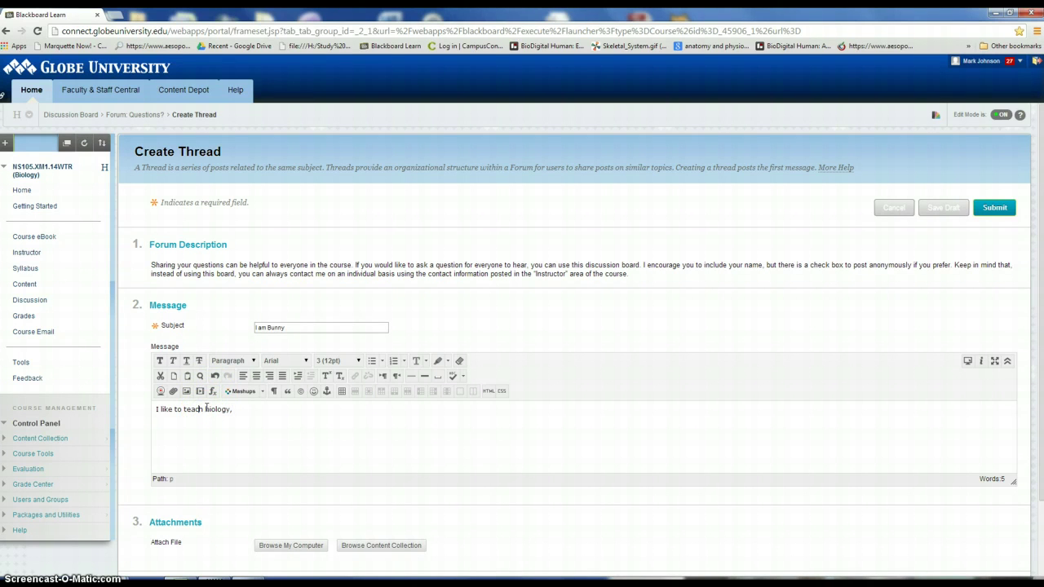
pyautogui.click(245, 410)
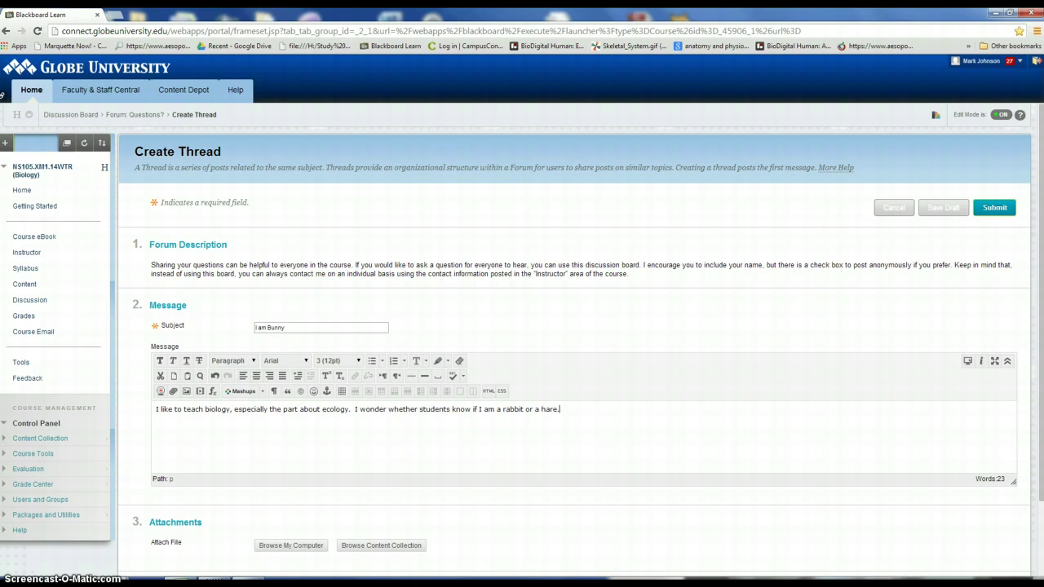
pyautogui.click(253, 581)
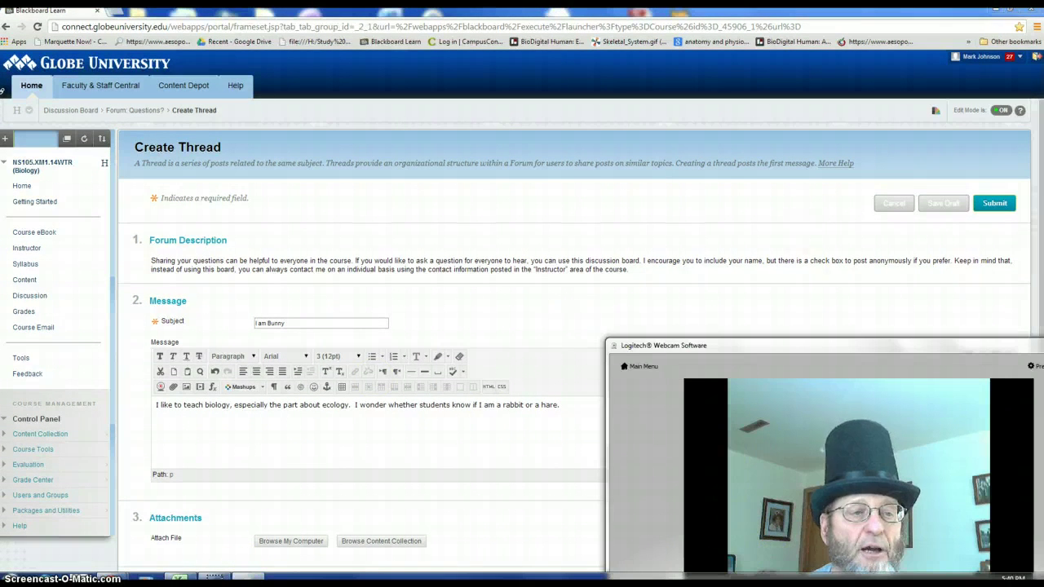
pyautogui.click(995, 204)
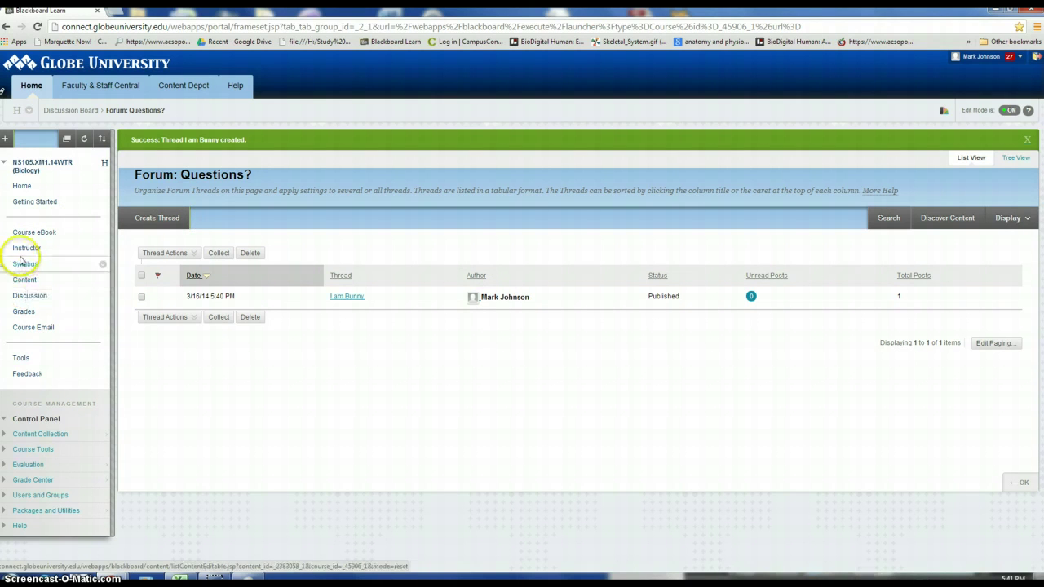
# Reopen the Questions? forum to check the new thread in its list, and return to the discussion board.
pyautogui.click(29, 299)
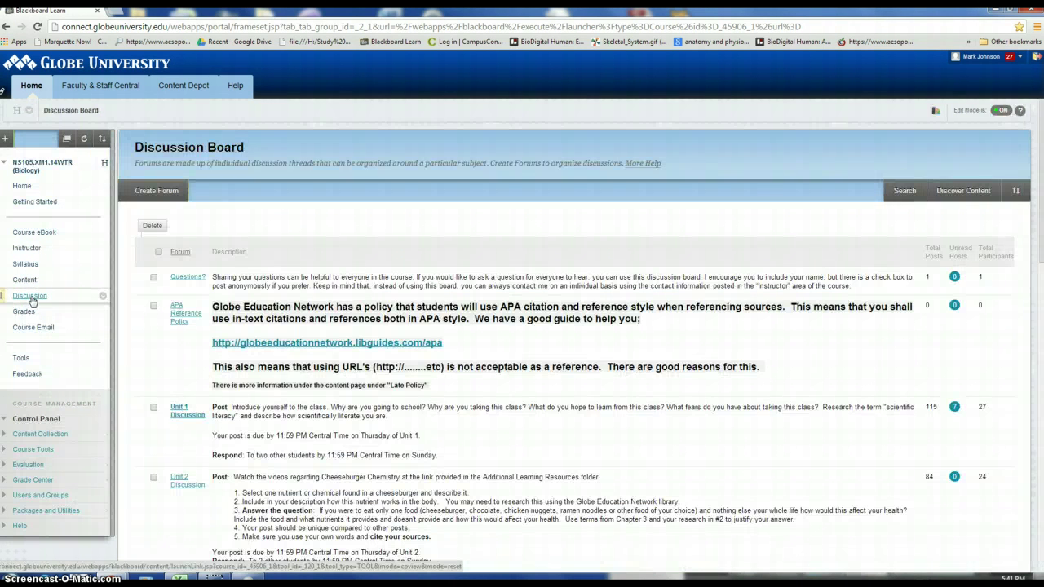
pyautogui.click(187, 278)
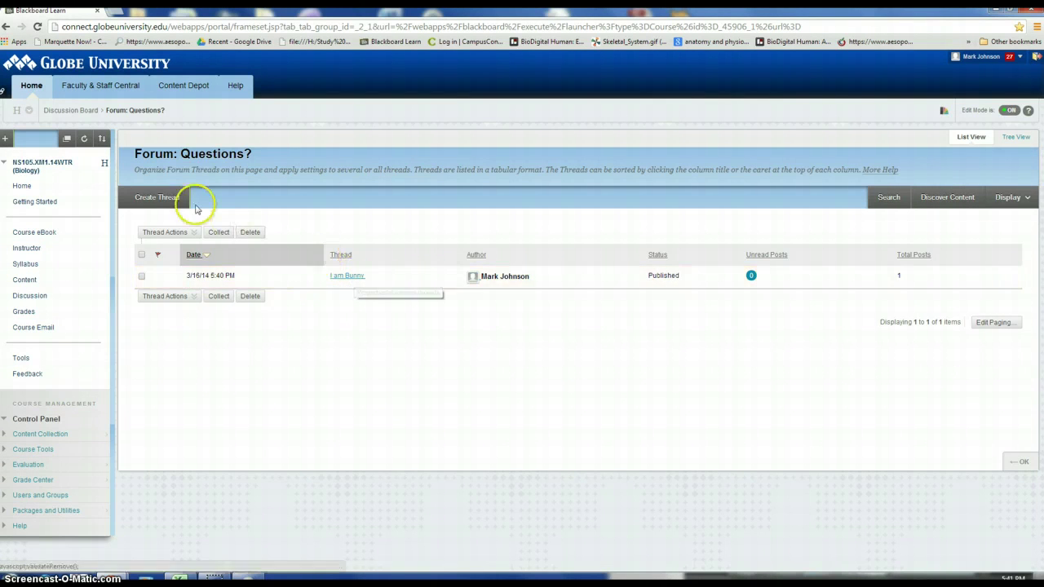
pyautogui.click(33, 297)
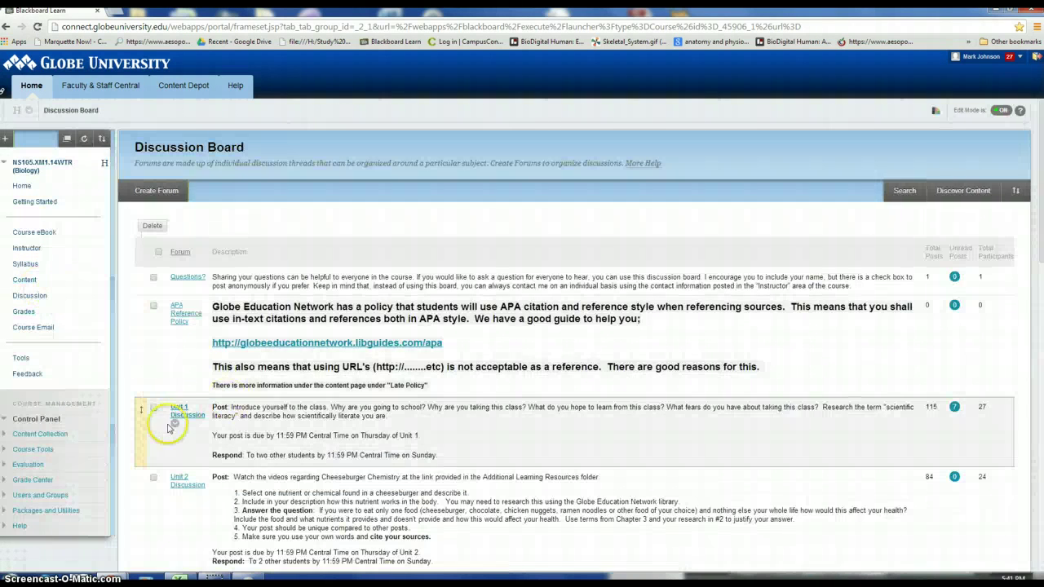
# Open the Unit 1 Discussion forum and look through its list of student threads.
pyautogui.click(189, 418)
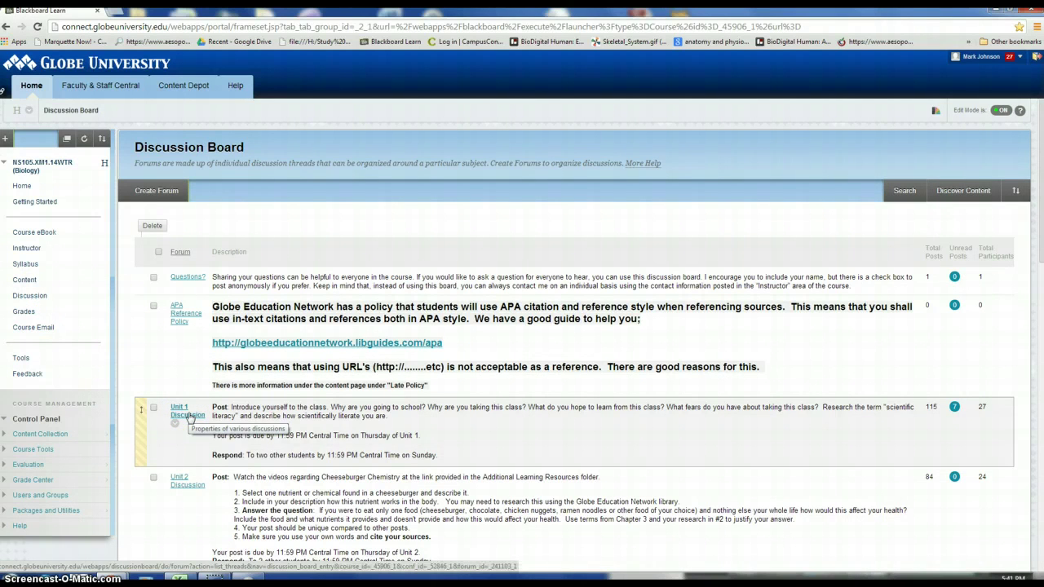
pyautogui.click(189, 415)
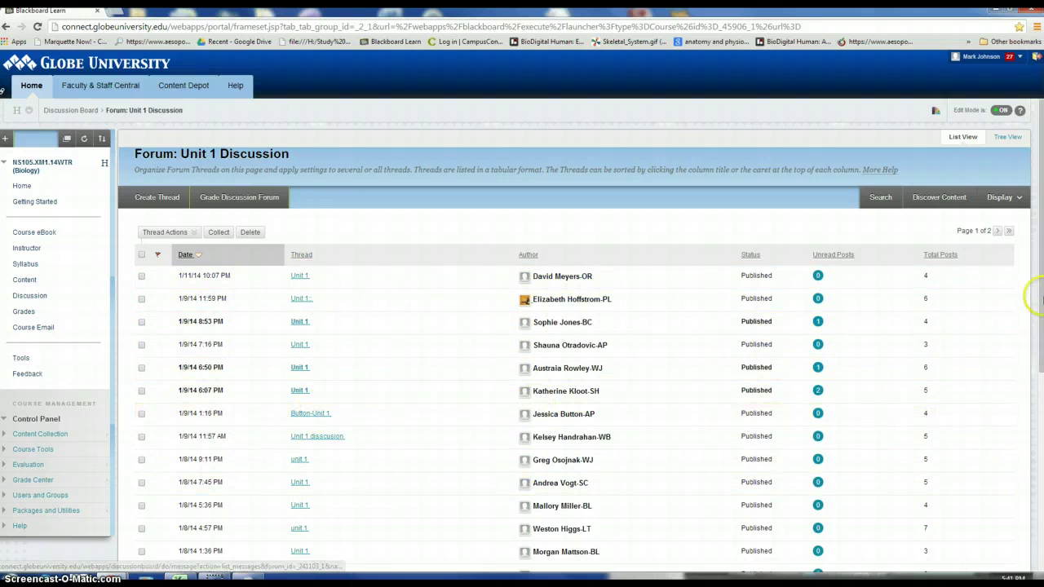
pyautogui.moveTo(1034, 274); pyautogui.dragTo(1036, 439)
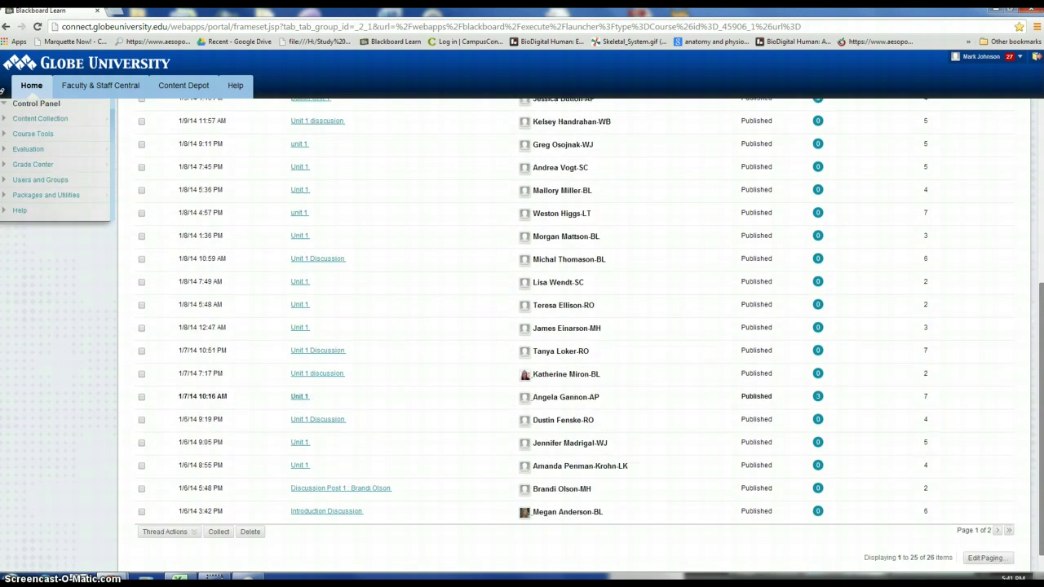
pyautogui.scroll(-1, 3, 91)
pyautogui.scroll(5, 2, 92)
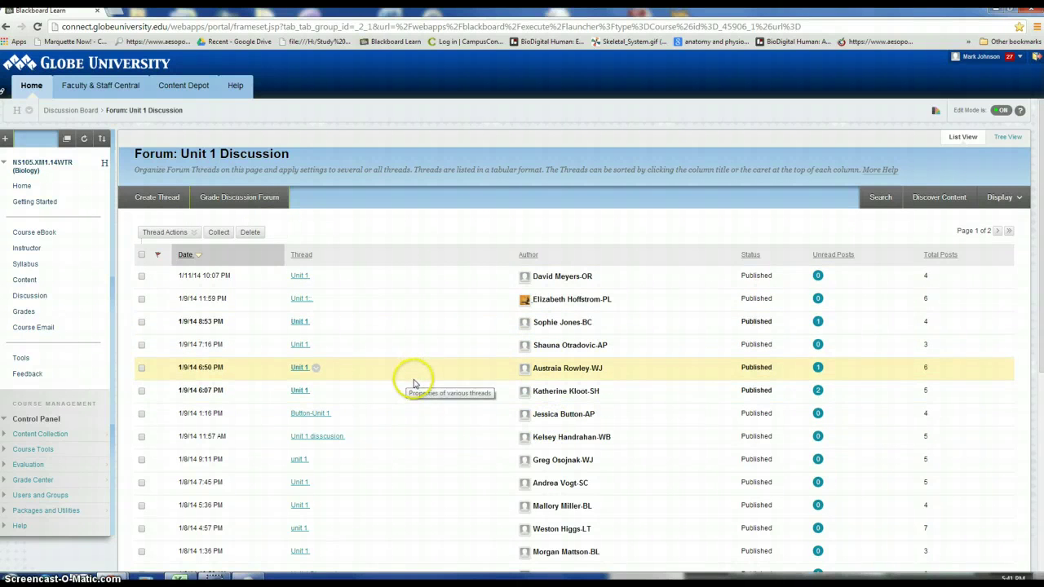
pyautogui.click(250, 578)
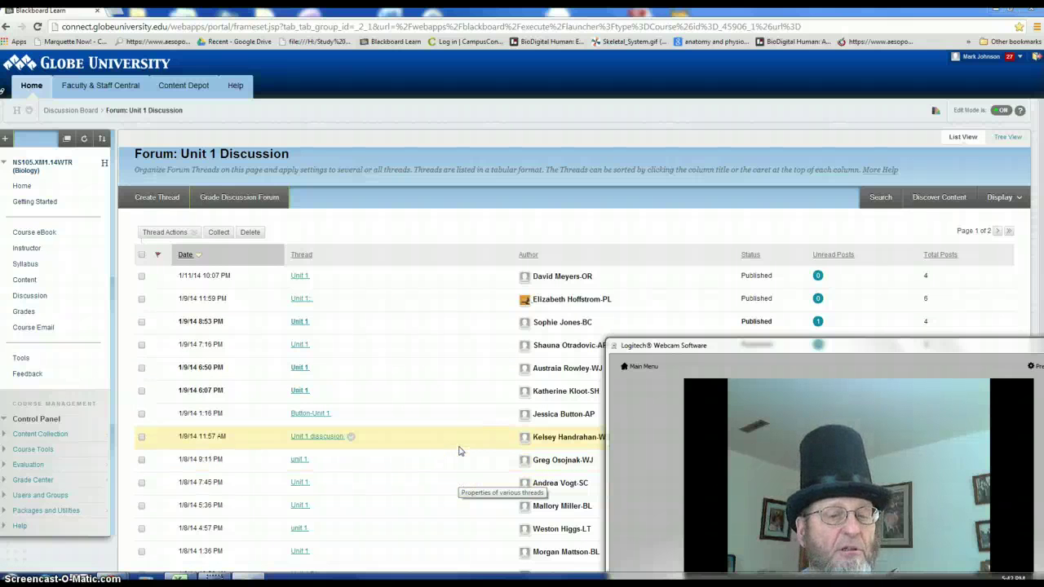
# Open the "I am Bunny" thread in the Questions? forum from the discussion board and open its post for editing.
pyautogui.click(32, 299)
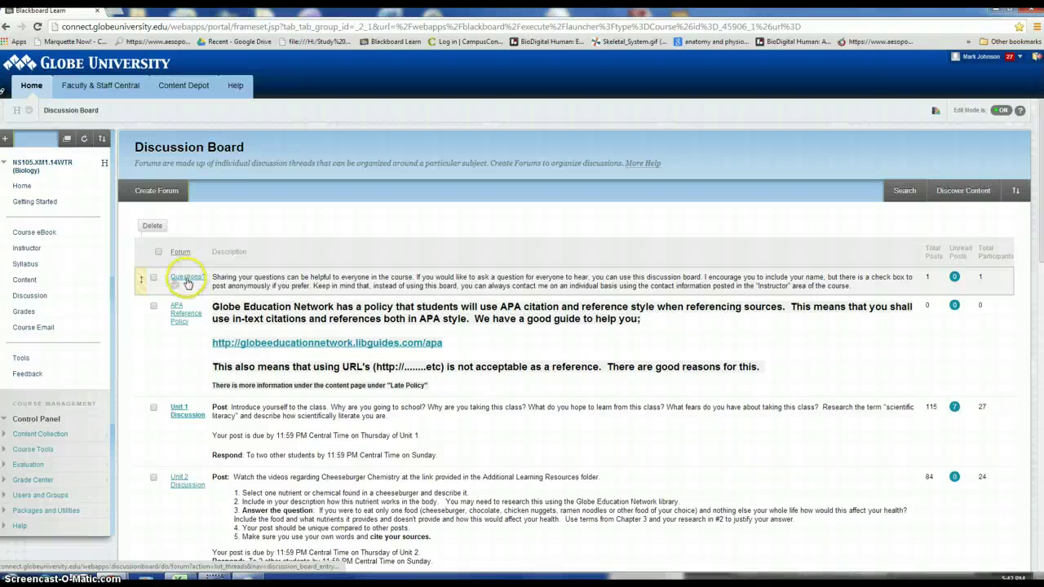
pyautogui.click(187, 279)
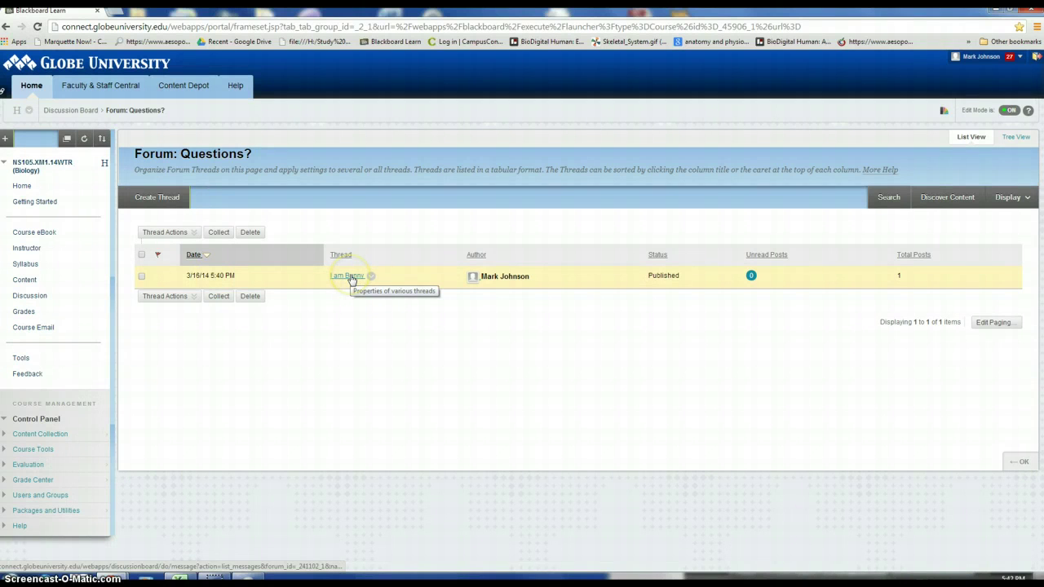
pyautogui.click(351, 278)
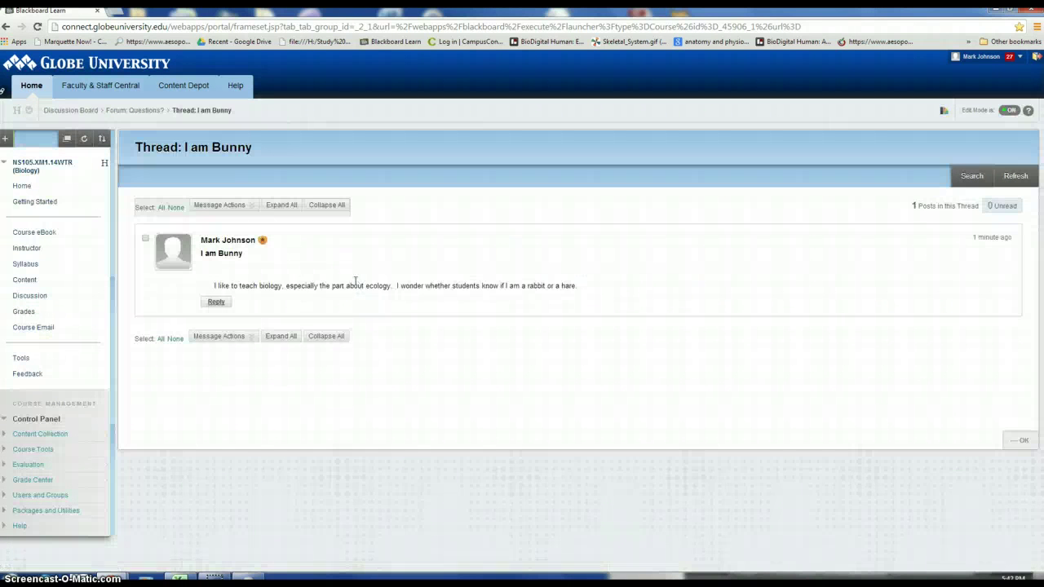
pyautogui.click(282, 302)
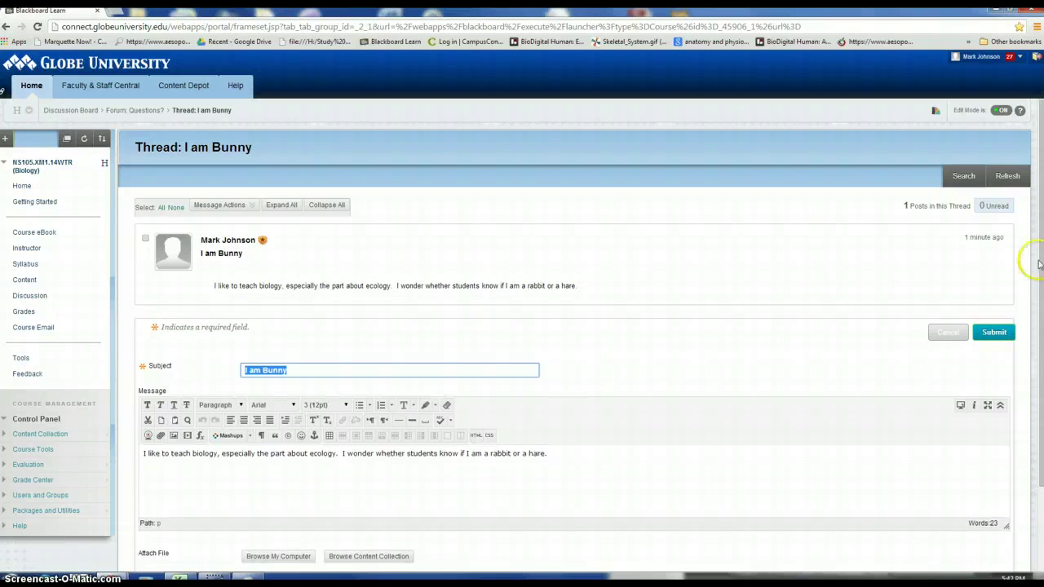
pyautogui.scroll(-2, 1041, 254)
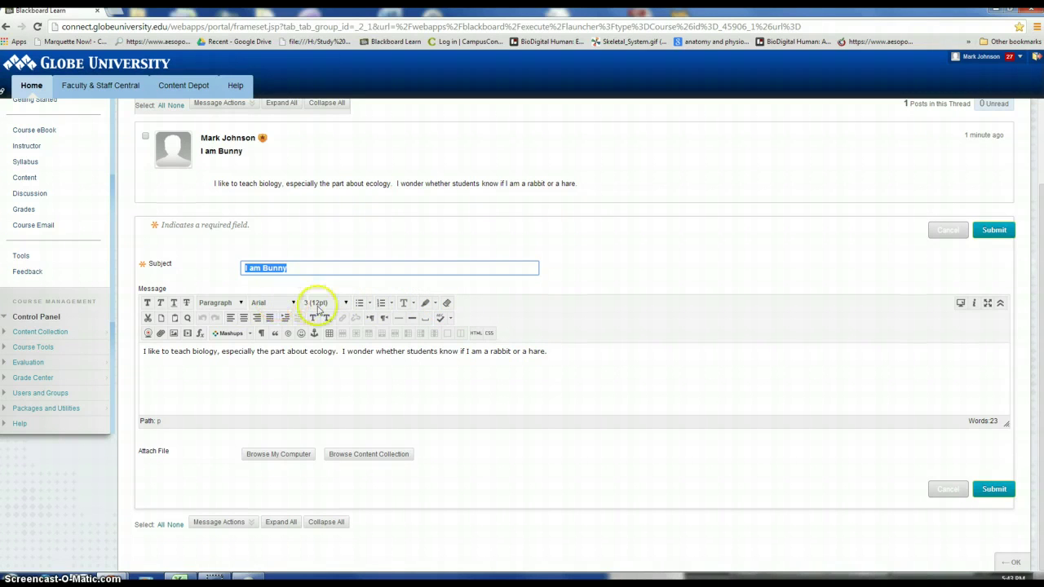
# Review the message editor's webcam recording, file, image and embedded media insertion tools, and submit the "I am Bunny" post.
pyautogui.click(148, 335)
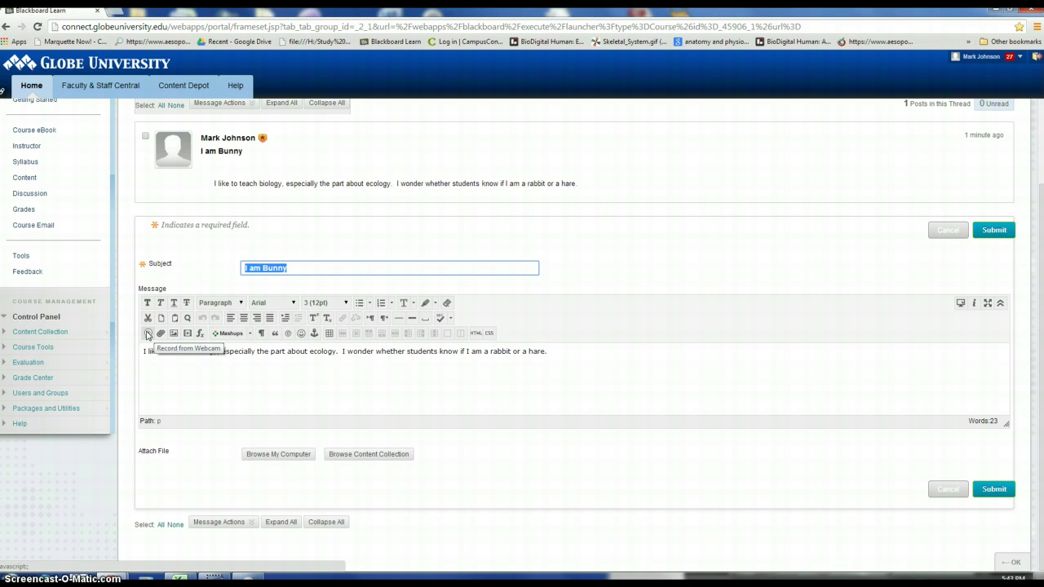
pyautogui.click(146, 336)
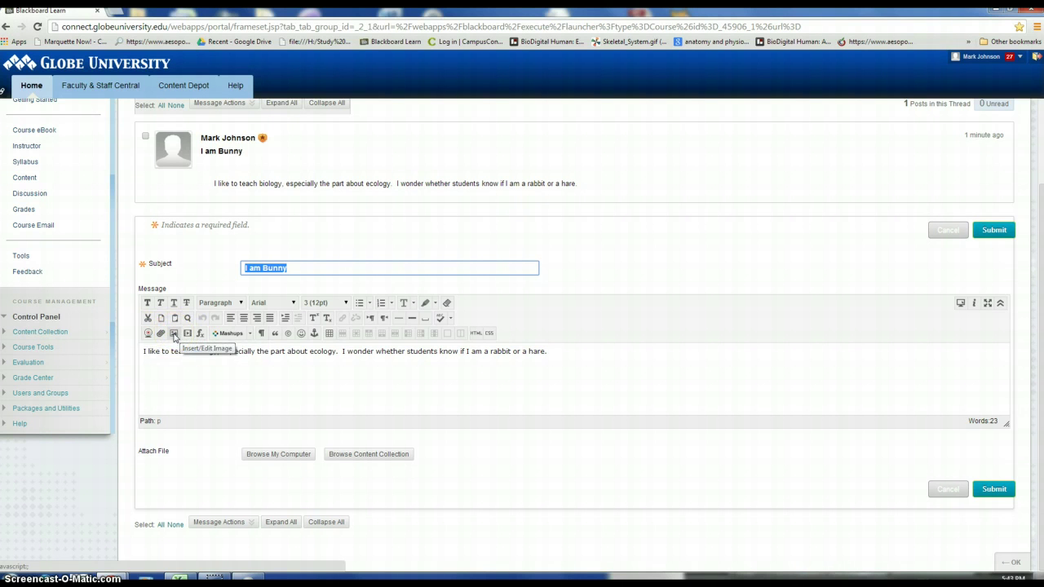
pyautogui.click(161, 335)
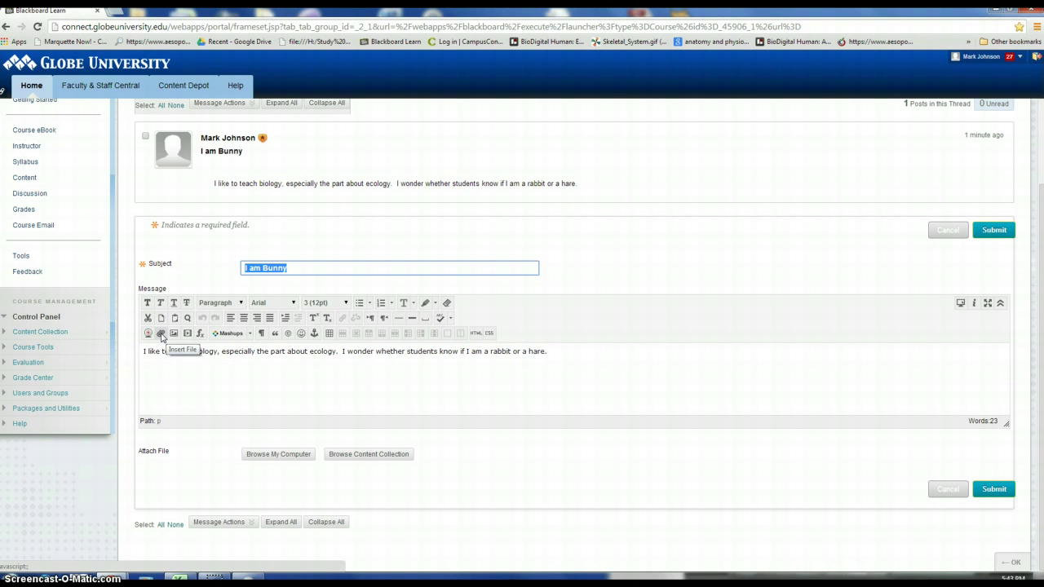
pyautogui.click(175, 334)
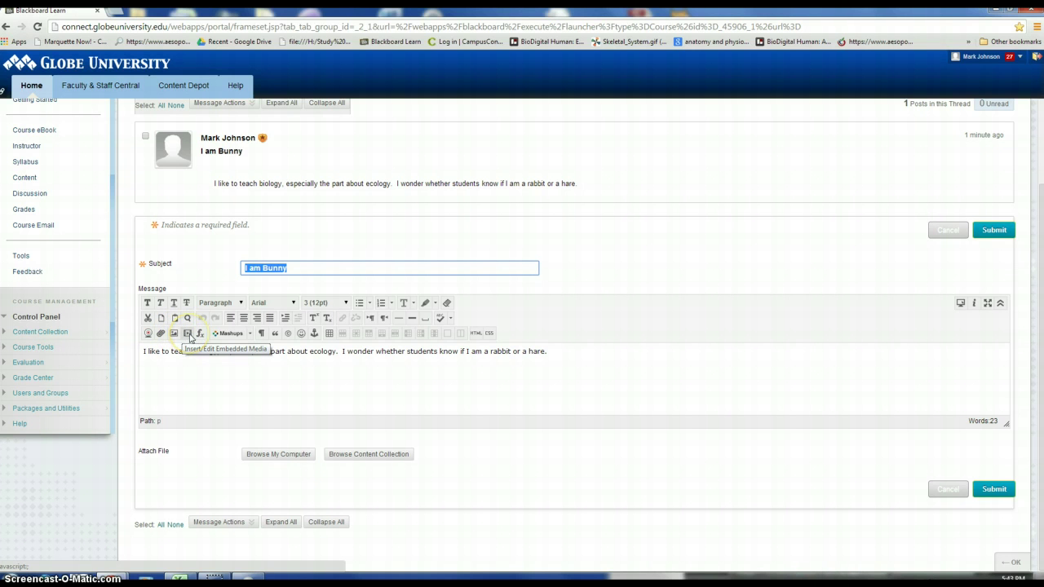
pyautogui.click(200, 338)
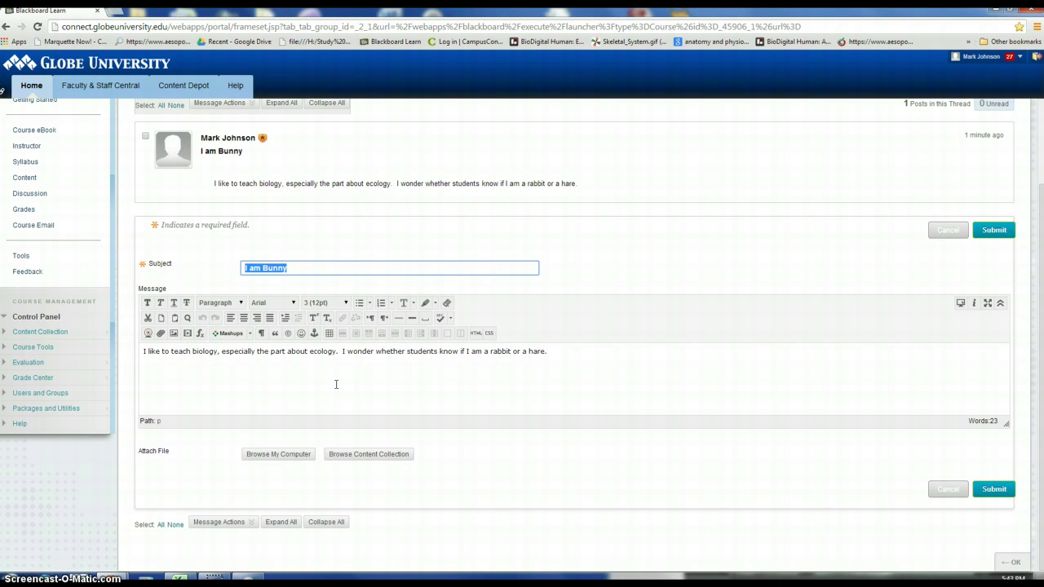
pyautogui.click(1001, 491)
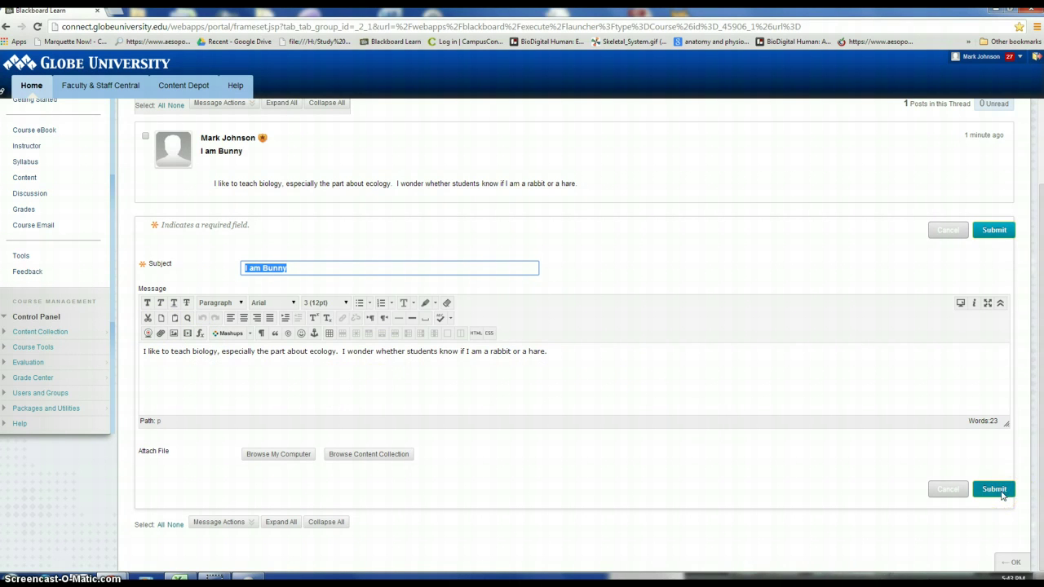